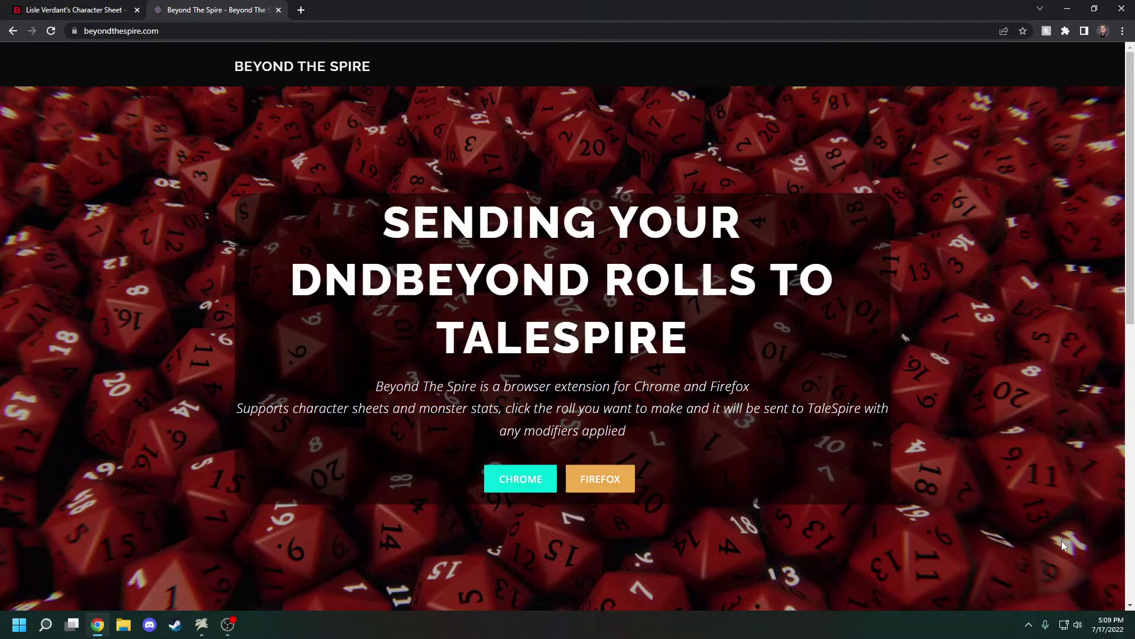
Install the Beyond The Spire extension from the Chrome Web Store and approve adding it to the browser.
{"action": "left_click", "coordinate": [537, 482]}
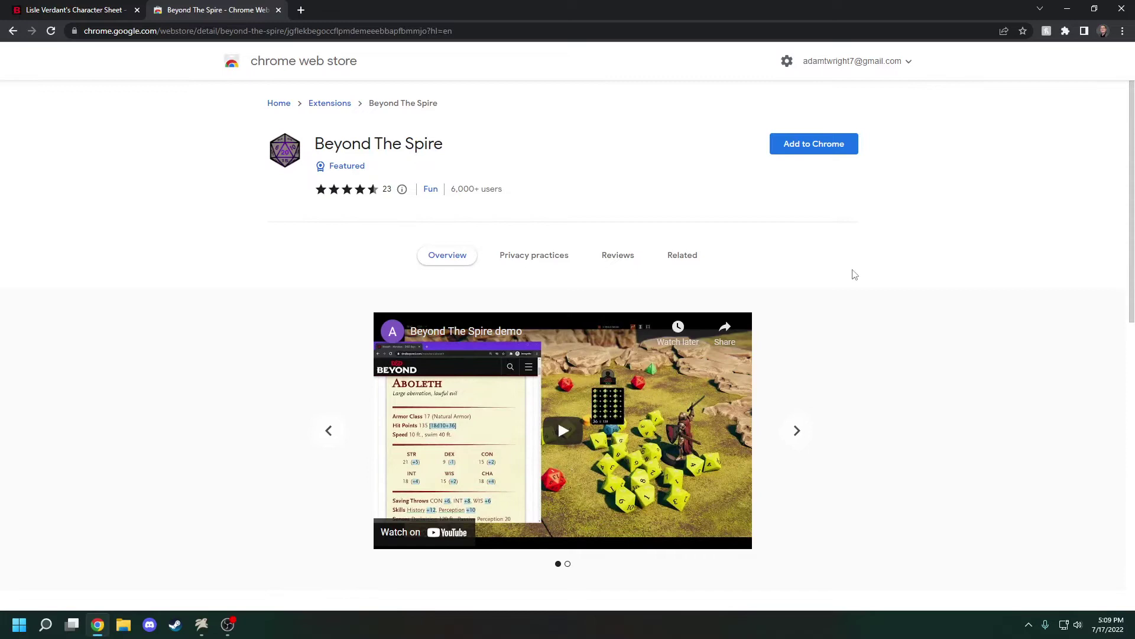
{"action": "left_click", "coordinate": [824, 154]}
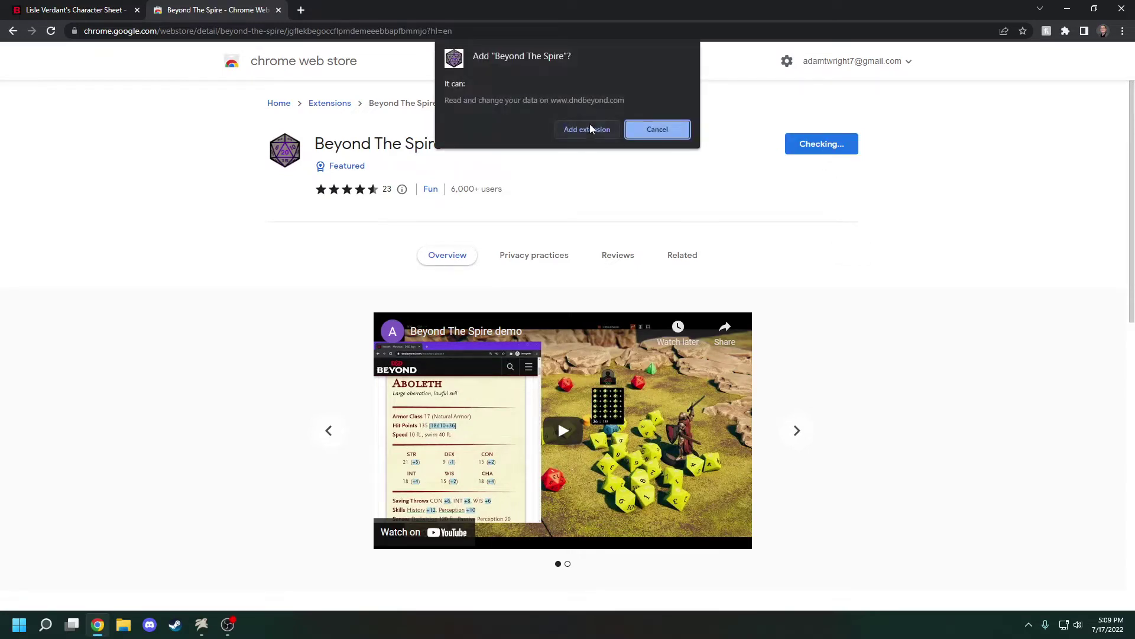
{"action": "left_click", "coordinate": [591, 129]}
{"action": "left_click", "coordinate": [725, 254]}
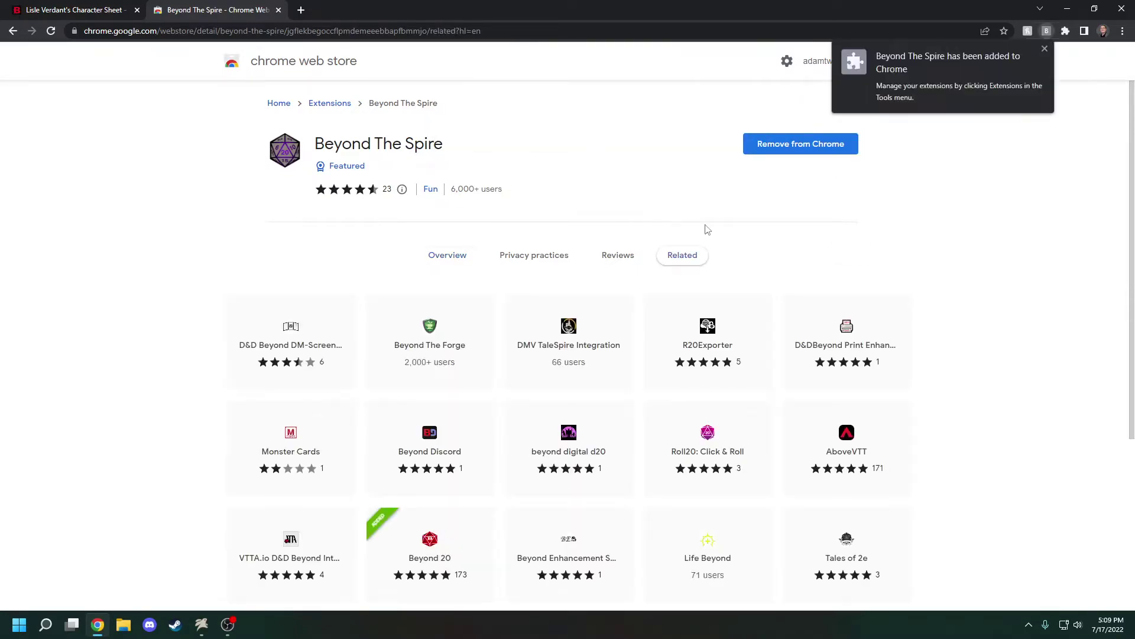
Disable the Beyond 20 extension in the browser's extension management page.
{"action": "left_click", "coordinate": [1066, 32]}
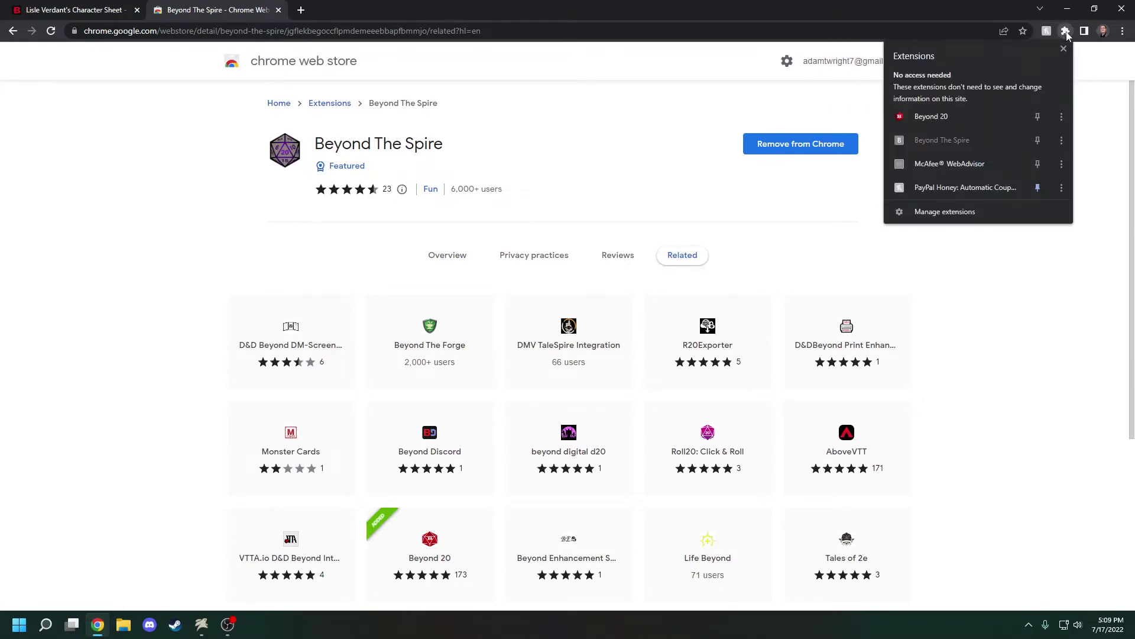
{"action": "left_click", "coordinate": [974, 207]}
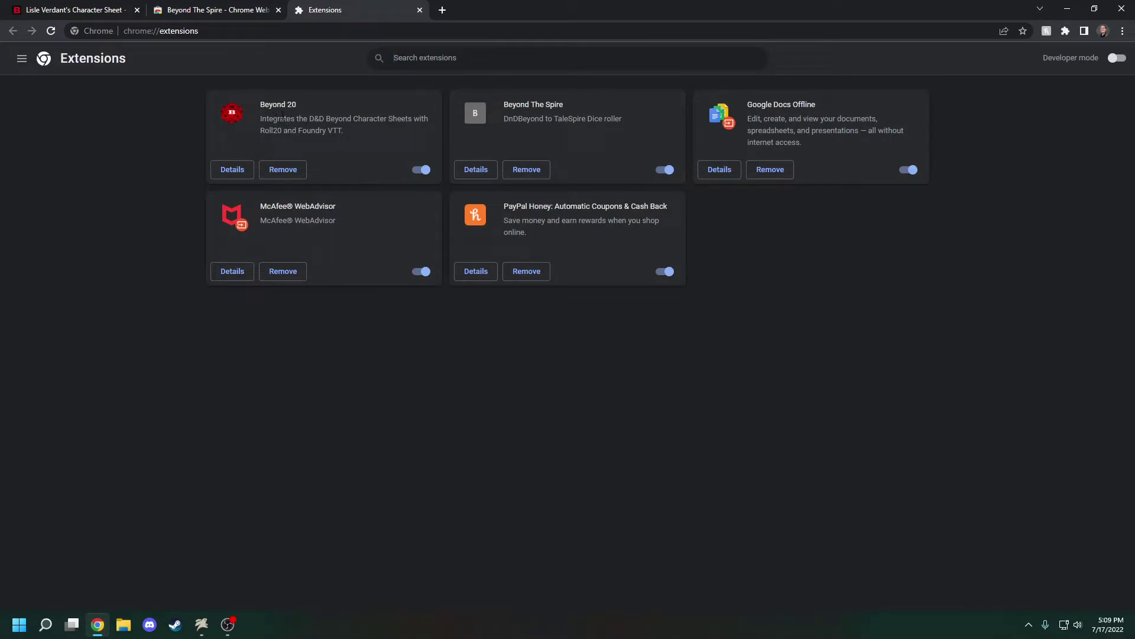
{"action": "left_click", "coordinate": [422, 171]}
Close the web store and extensions pages and reload the D&D Beyond character sheet.
{"action": "left_click", "coordinate": [248, 10]}
{"action": "left_click", "coordinate": [279, 11]}
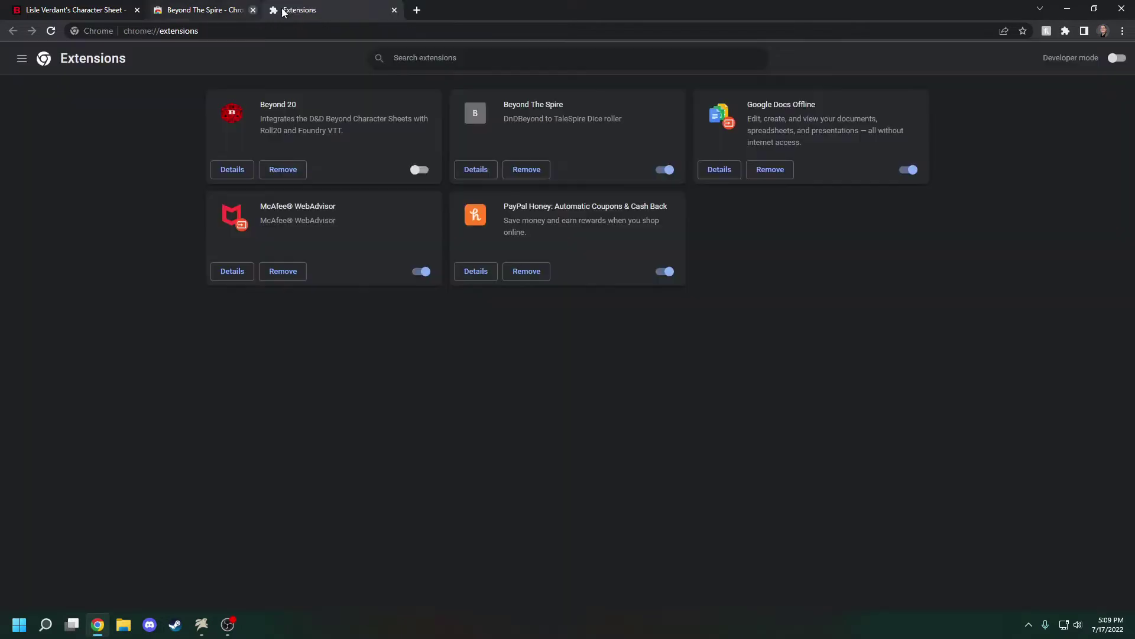
{"action": "left_click", "coordinate": [279, 10]}
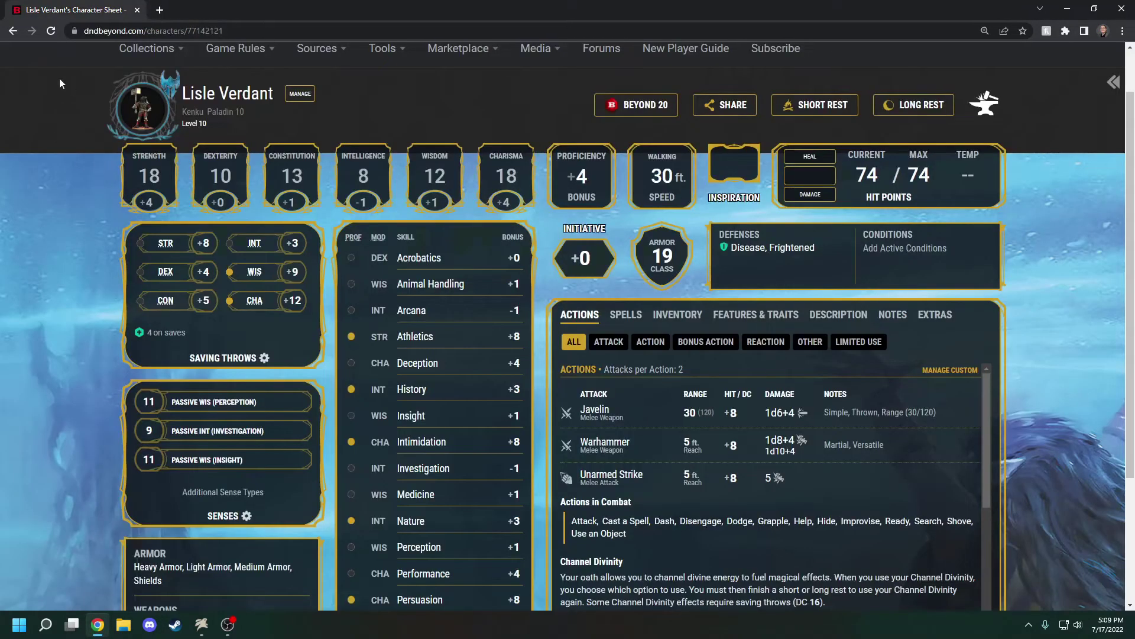
{"action": "left_click", "coordinate": [50, 33]}
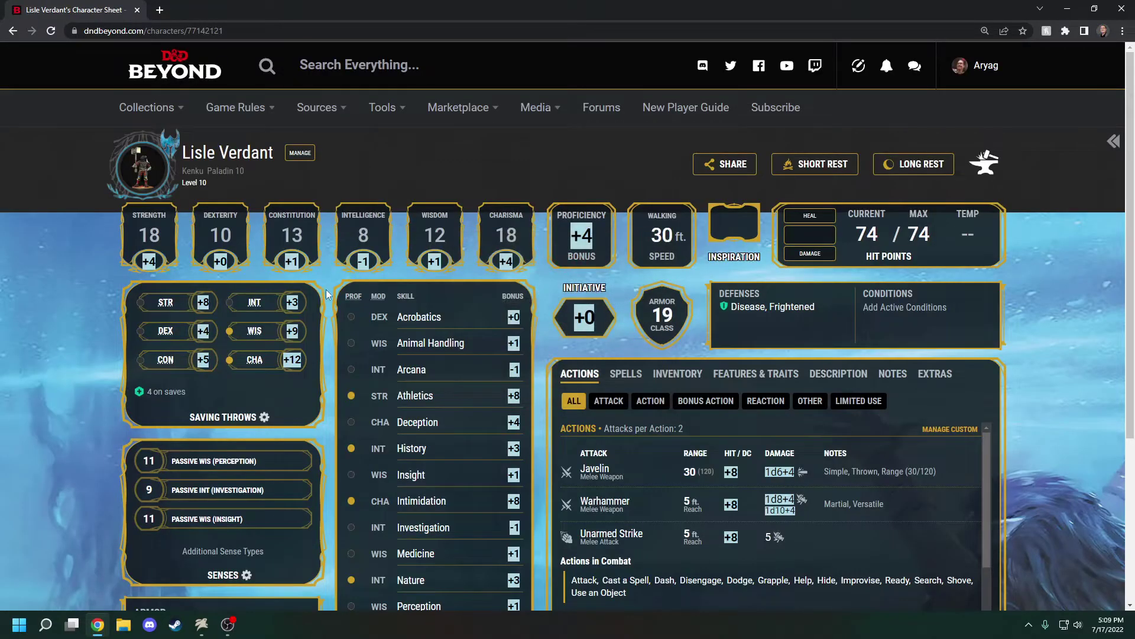
Check the Dice Rolling preference in the character settings and return to the sheet.
{"action": "scroll", "coordinate": [326, 300], "scroll_direction": "down", "scroll_amount": 2}
{"action": "scroll", "coordinate": [326, 300], "scroll_direction": "up", "scroll_amount": 2}
{"action": "left_click", "coordinate": [152, 178]}
{"action": "scroll", "coordinate": [1047, 421], "scroll_direction": "down", "scroll_amount": 2}
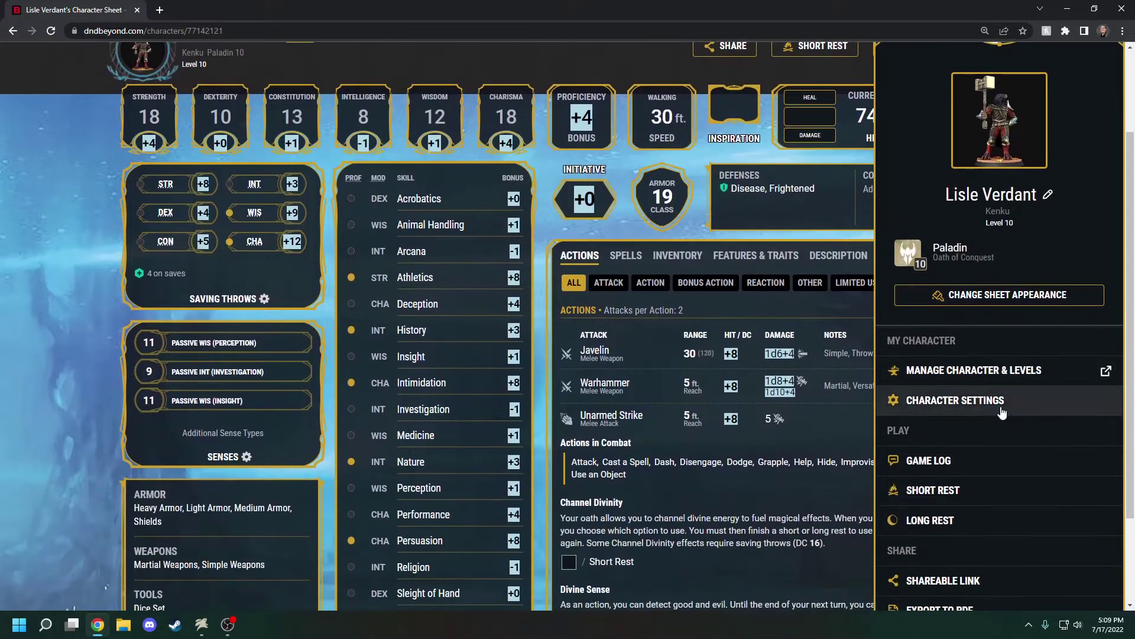
{"action": "left_click", "coordinate": [1003, 412]}
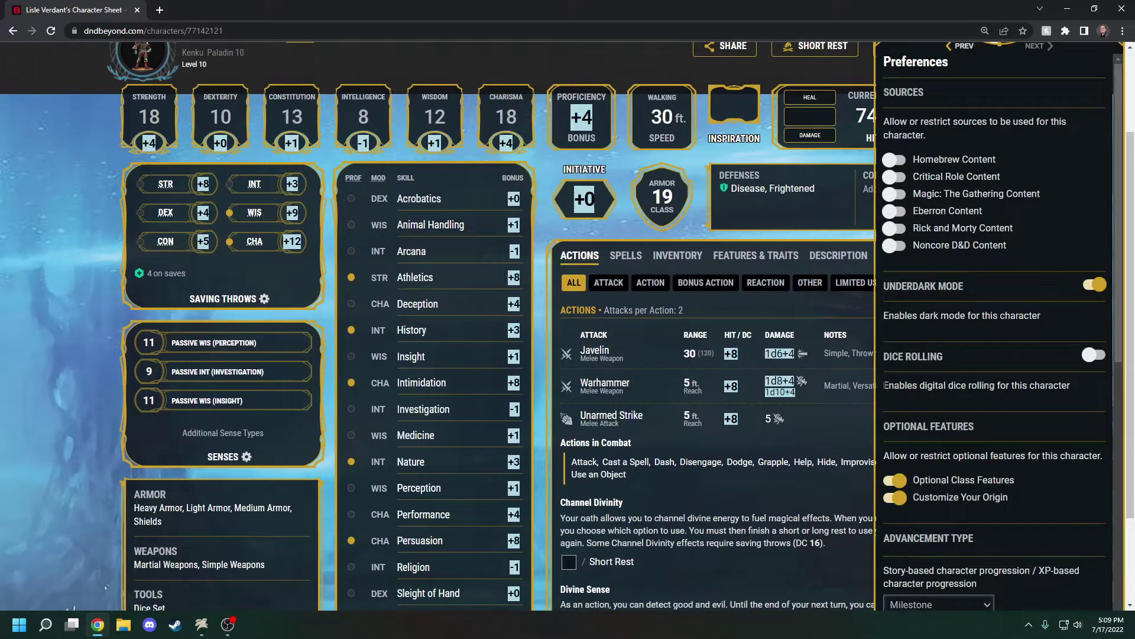
{"action": "left_click_drag", "start_coordinate": [885, 385], "coordinate": [1052, 385]}
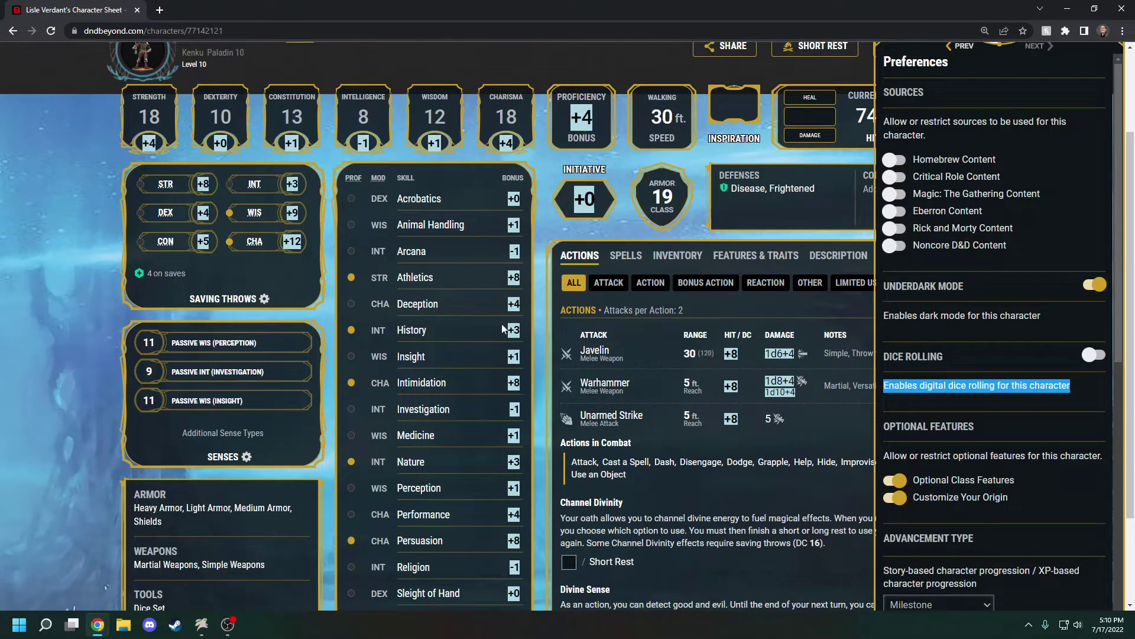
{"action": "left_click", "coordinate": [542, 336]}
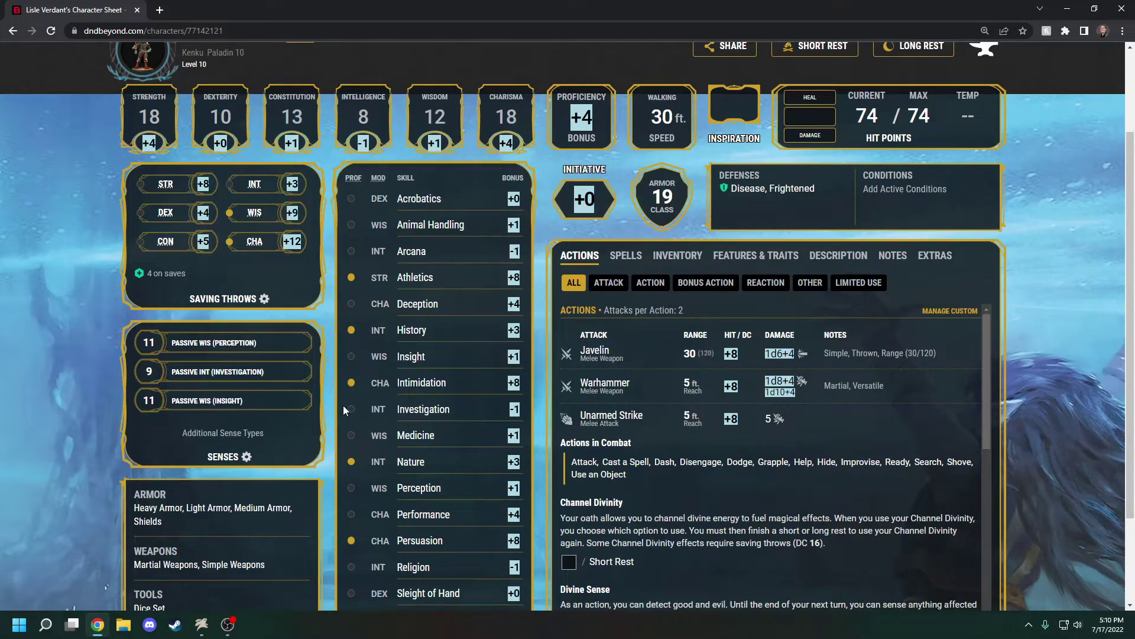
Examine the highlighted roll modifiers for the abilities, saving throws, skills and attacks.
{"action": "scroll", "coordinate": [354, 377], "scroll_direction": "down", "scroll_amount": 2}
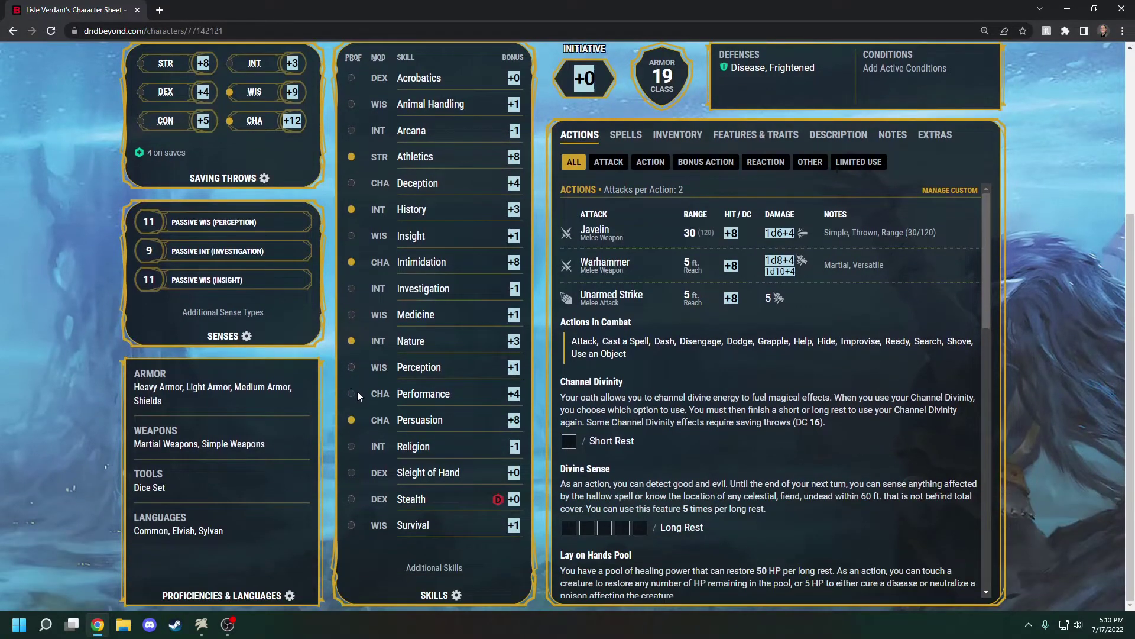
{"action": "scroll", "coordinate": [357, 389], "scroll_direction": "up", "scroll_amount": 5}
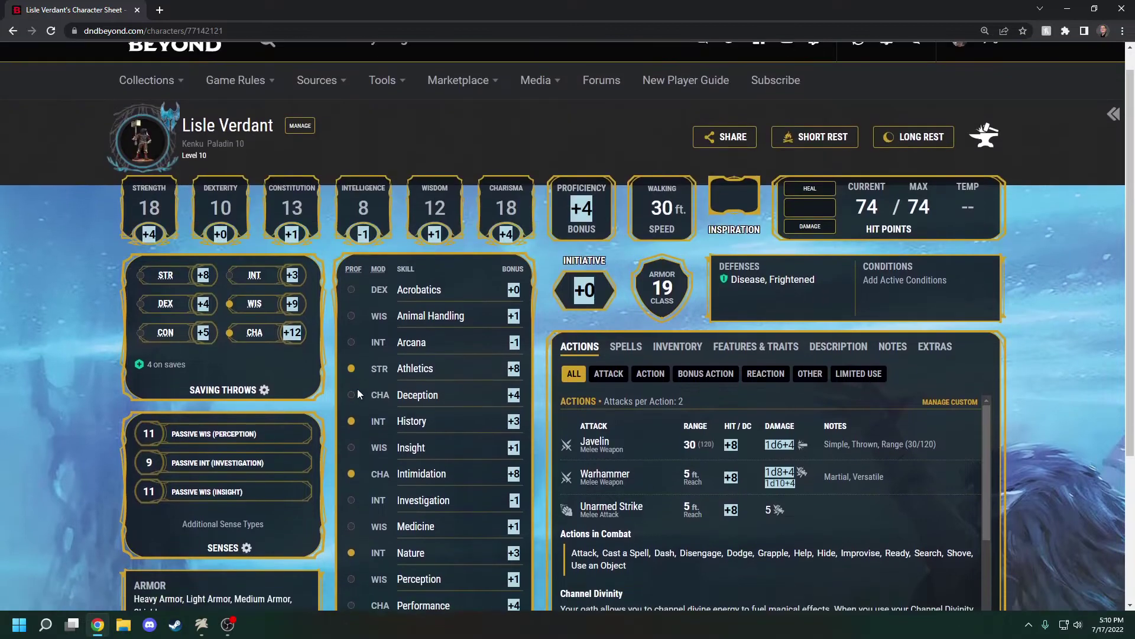
{"action": "scroll", "coordinate": [358, 388], "scroll_direction": "down", "scroll_amount": 4}
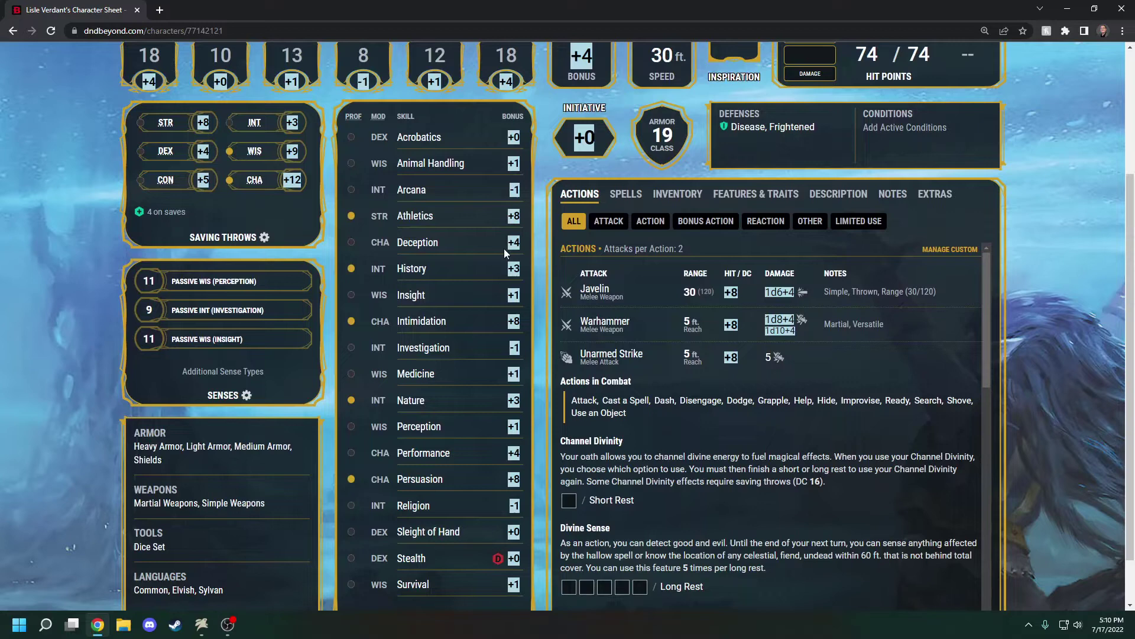
{"action": "scroll", "coordinate": [525, 473], "scroll_direction": "down", "scroll_amount": 1}
{"action": "scroll", "coordinate": [521, 462], "scroll_direction": "up", "scroll_amount": 1}
{"action": "scroll", "coordinate": [520, 462], "scroll_direction": "up", "scroll_amount": 1}
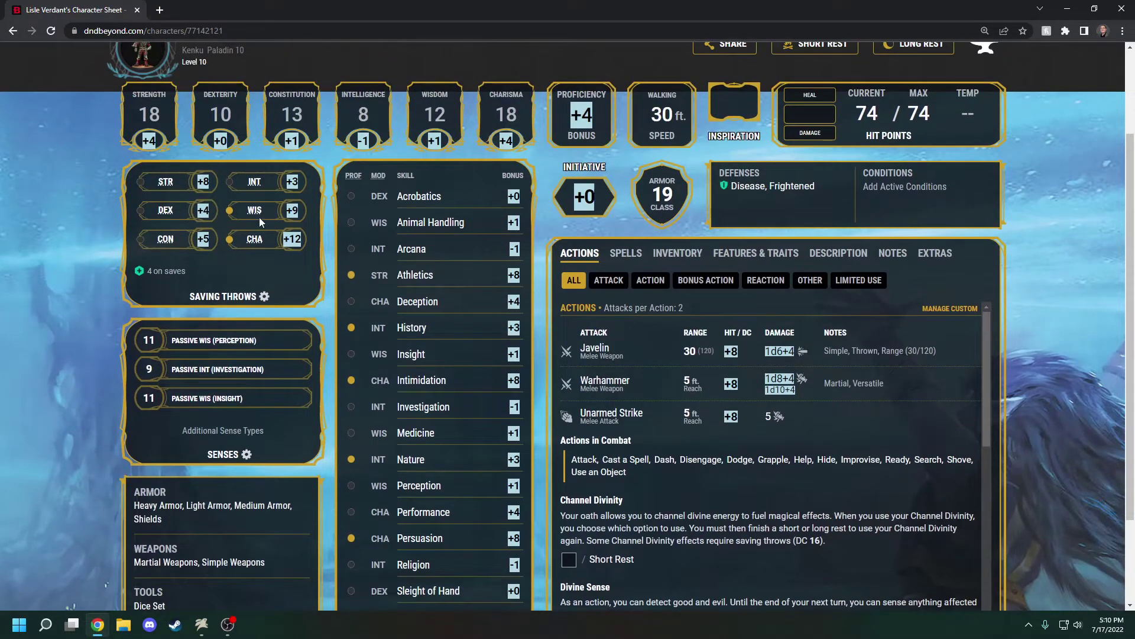
Examine the rollable hit and effect values throughout the spell list, and return to the actions list.
{"action": "left_click", "coordinate": [618, 255]}
{"action": "scroll", "coordinate": [615, 239], "scroll_direction": "down", "scroll_amount": 1}
{"action": "scroll", "coordinate": [680, 284], "scroll_direction": "down", "scroll_amount": 2}
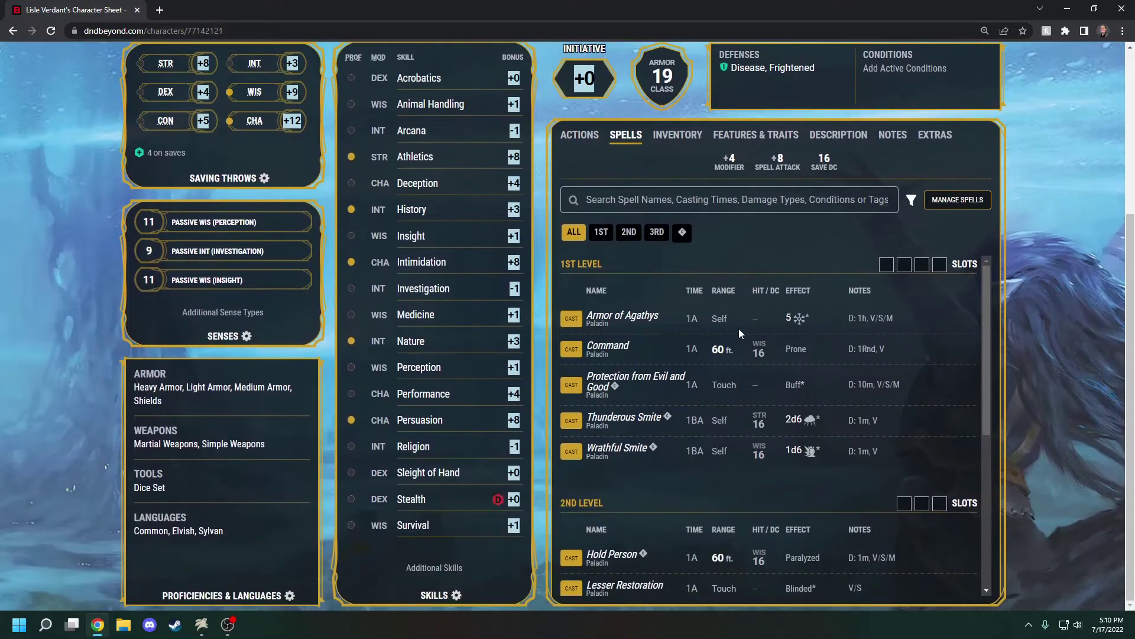
{"action": "scroll", "coordinate": [736, 349], "scroll_direction": "down", "scroll_amount": 5}
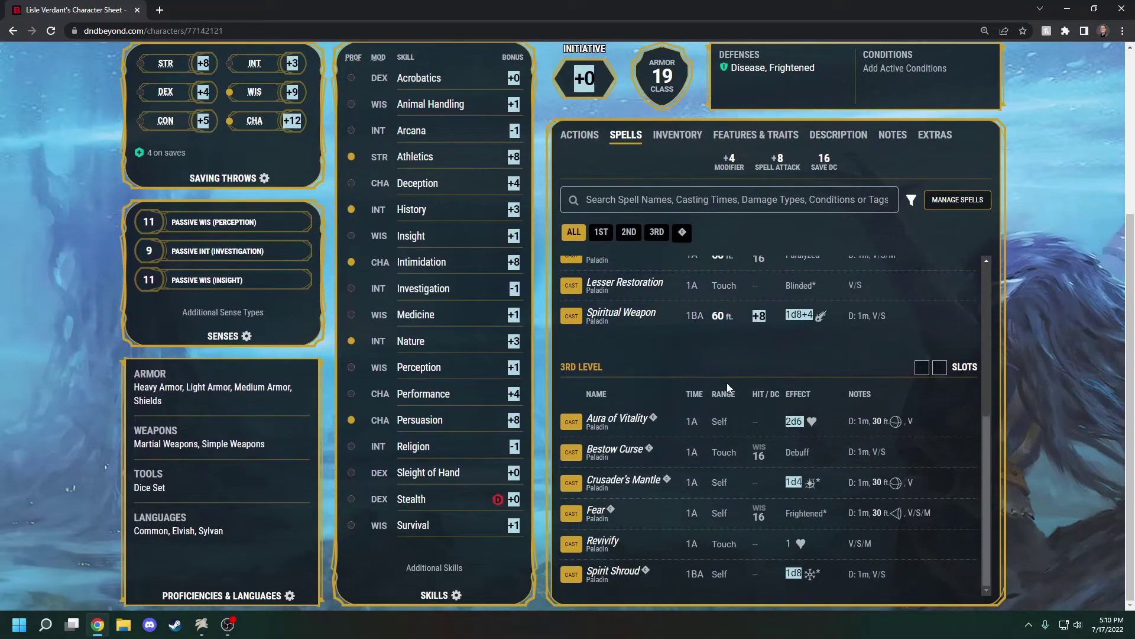
{"action": "scroll", "coordinate": [726, 382], "scroll_direction": "up", "scroll_amount": 5}
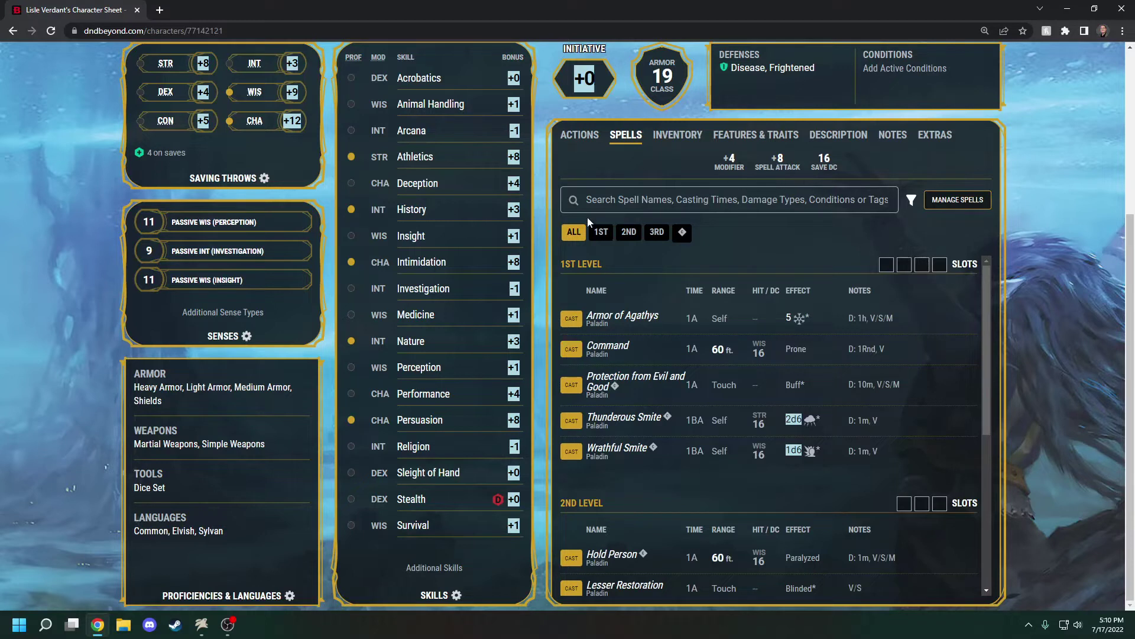
{"action": "left_click", "coordinate": [586, 137]}
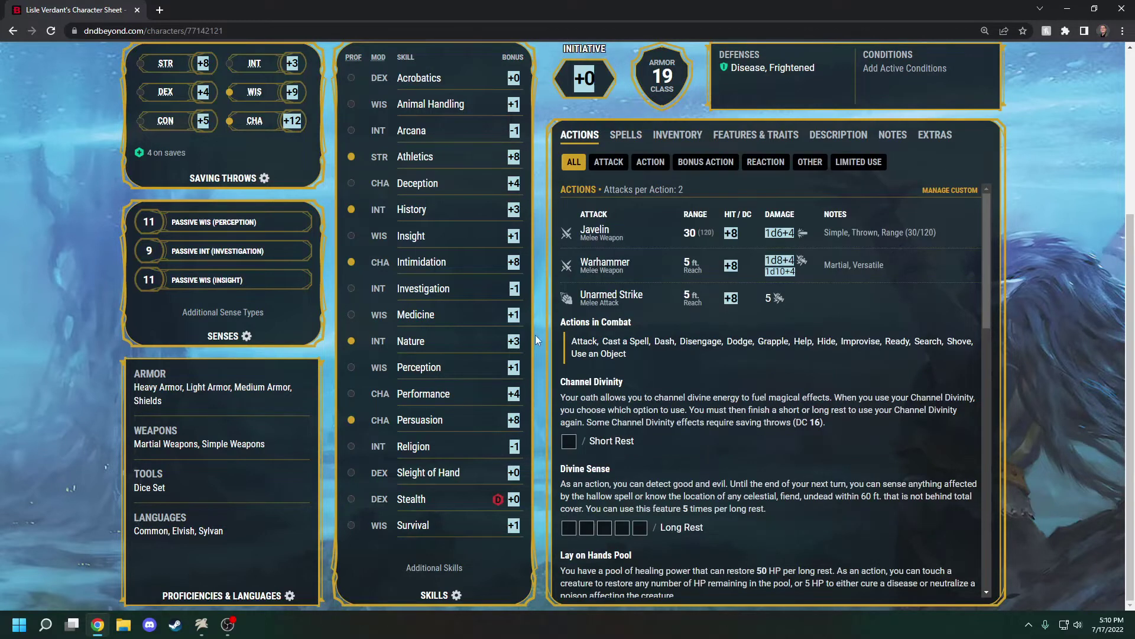
Send the Charisma saving throw to TaleSpire, roll its d20 on the board, and return to the character sheet with the details closed.
{"action": "scroll", "coordinate": [536, 338], "scroll_direction": "up", "scroll_amount": 2}
{"action": "left_click", "coordinate": [293, 239]}
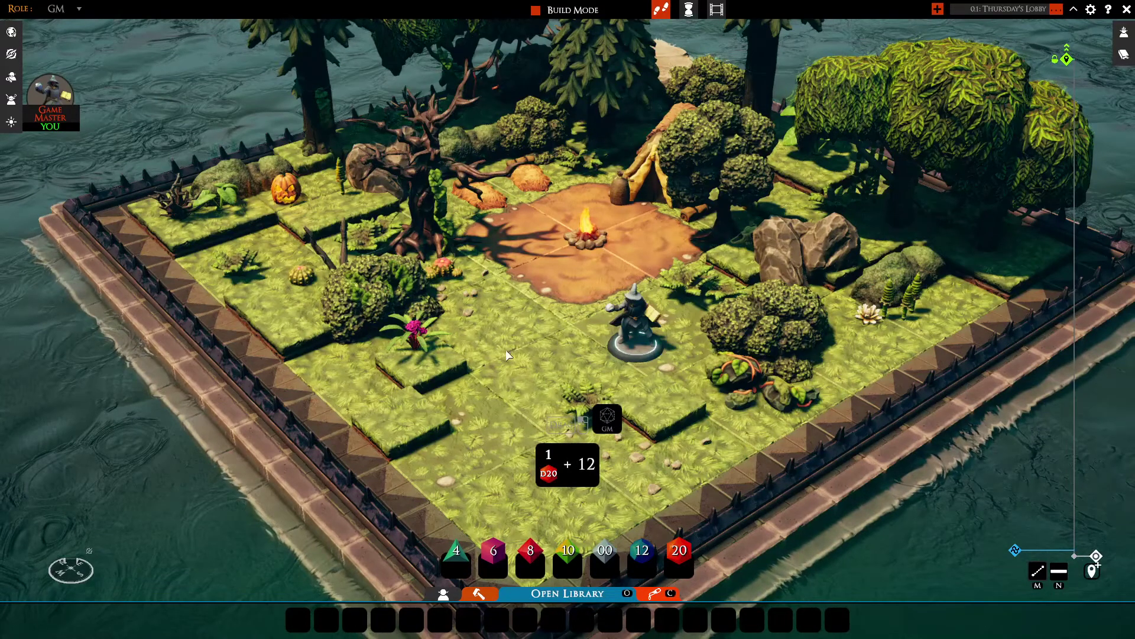
{"action": "left_click", "coordinate": [573, 467]}
{"action": "left_click_drag", "start_coordinate": [566, 365], "coordinate": [568, 461]}
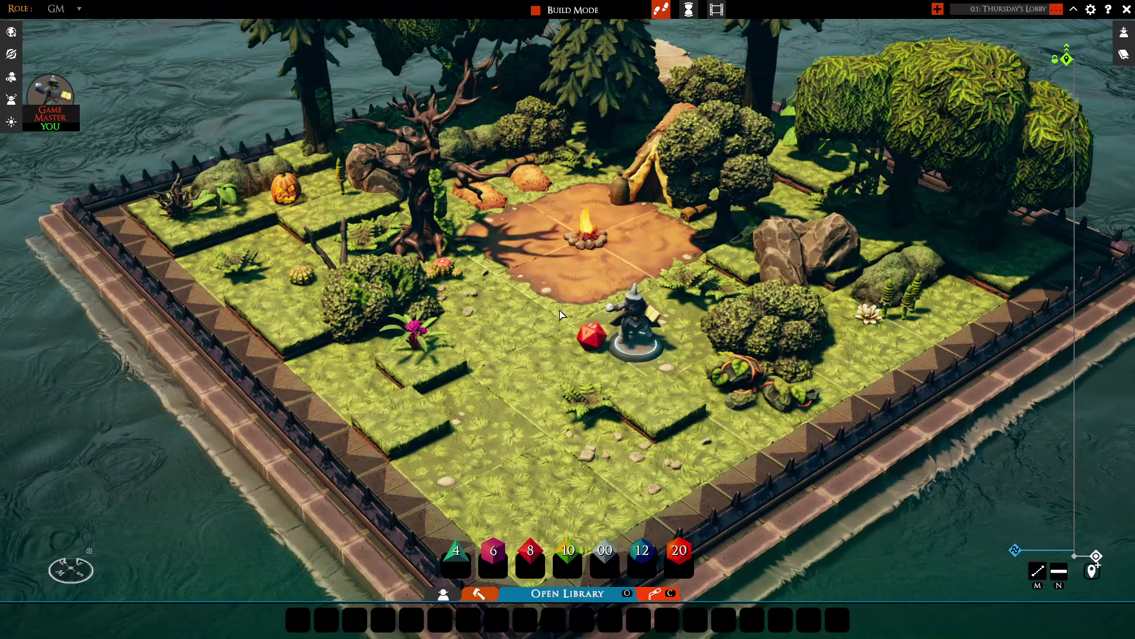
{"action": "key", "text": "alt+Tab"}
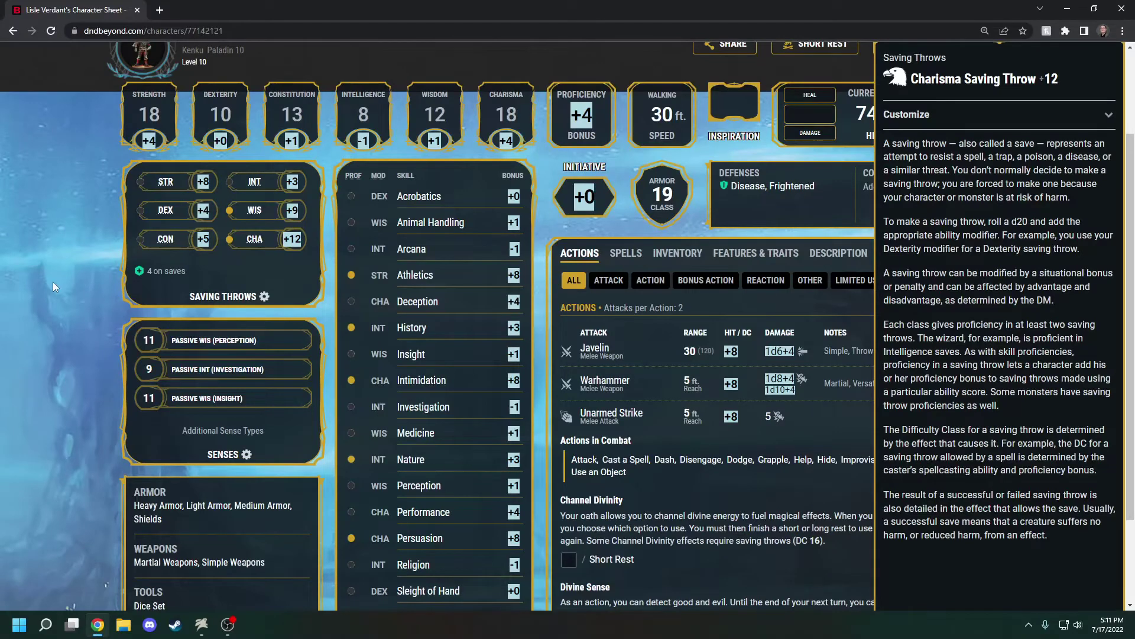
{"action": "left_click", "coordinate": [66, 285]}
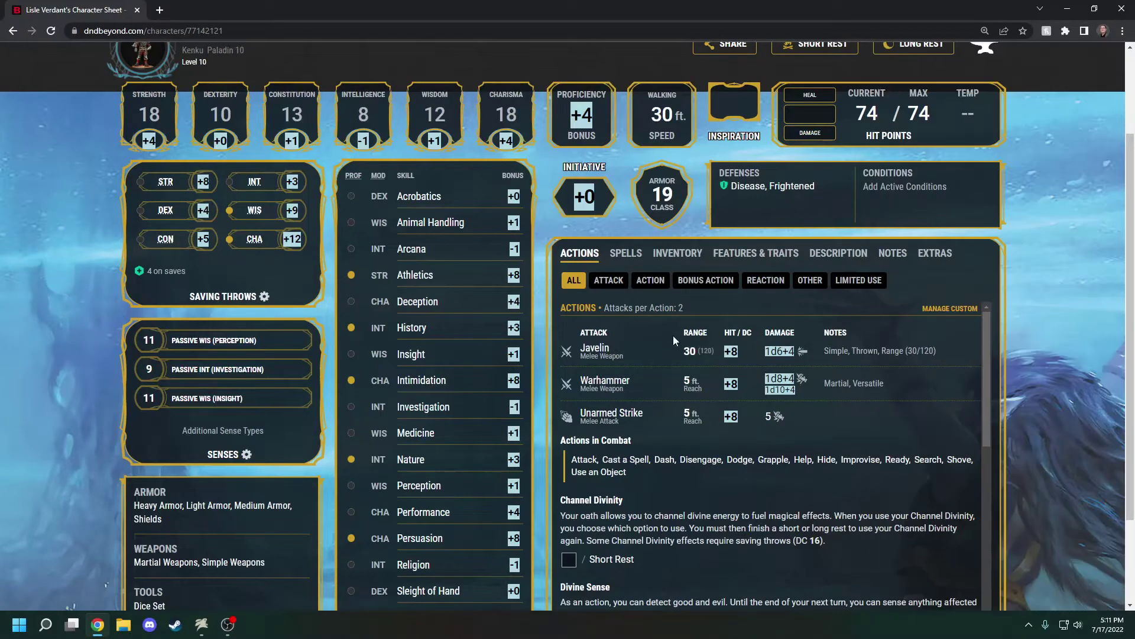
Send the Warhammer attack roll to TaleSpire, throw the d20 on the board, and return to the character sheet.
{"action": "left_click", "coordinate": [729, 351]}
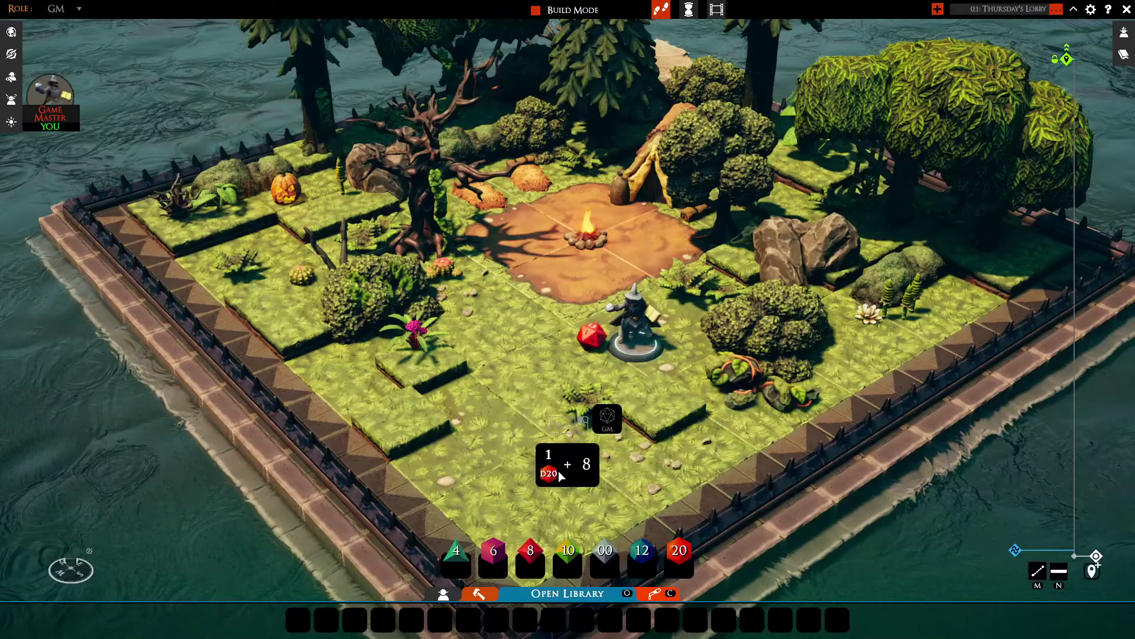
{"action": "left_click_drag", "start_coordinate": [559, 471], "coordinate": [541, 297]}
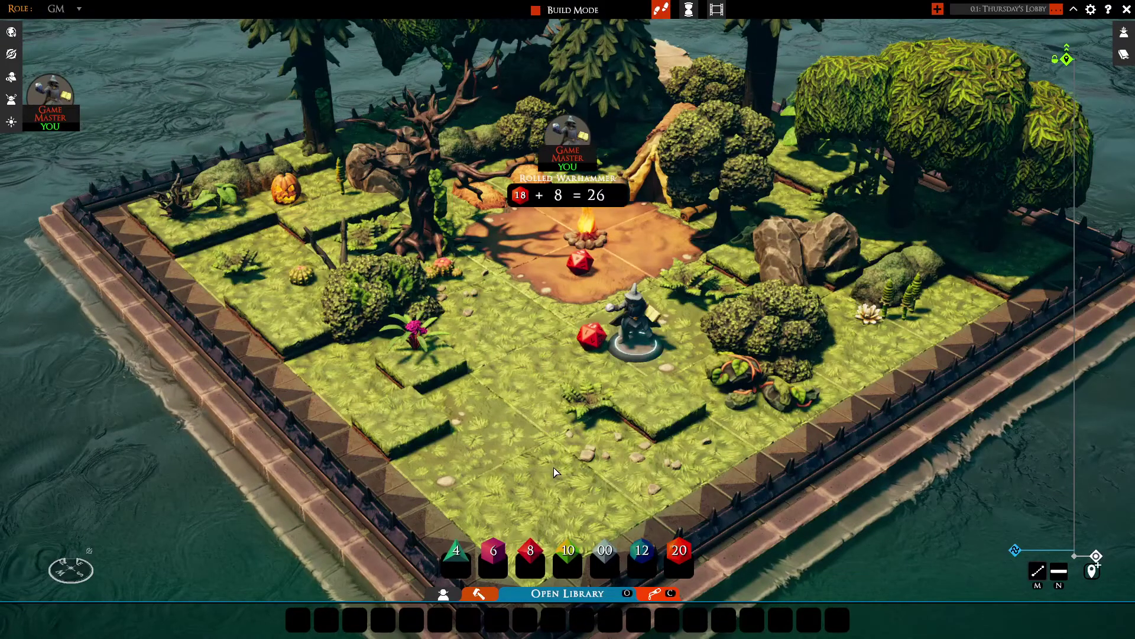
{"action": "key", "text": "alt+Tab"}
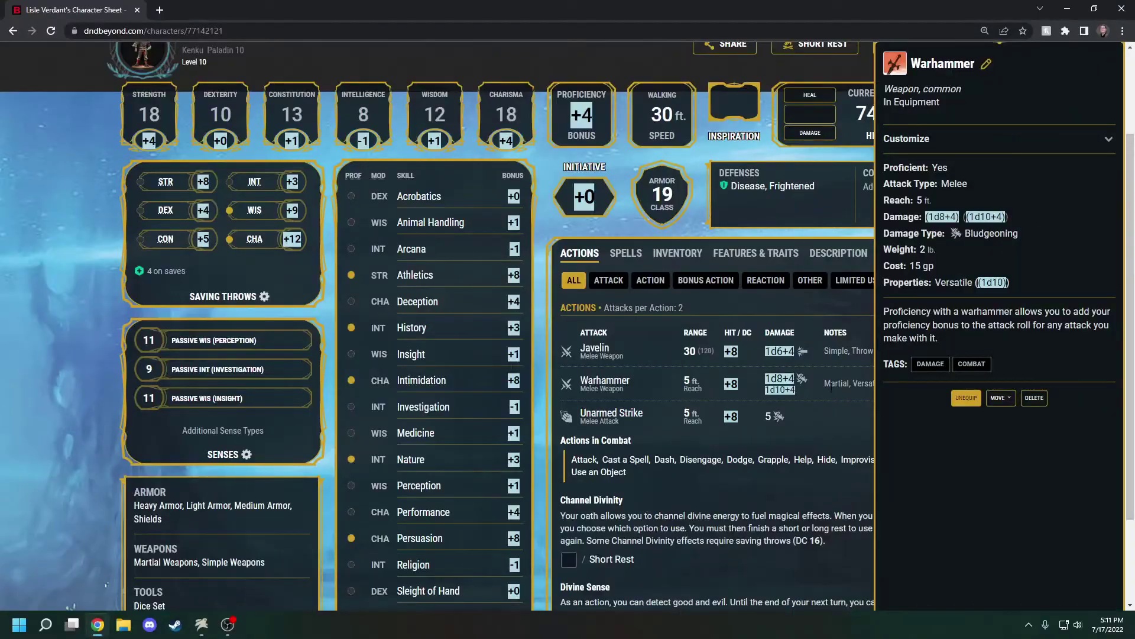
Send the Warhammer's 1d8+4 damage roll to TaleSpire, throw the die on the board, and return to the character sheet.
{"action": "left_click", "coordinate": [780, 379]}
{"action": "left_click_drag", "start_coordinate": [558, 471], "coordinate": [548, 380]}
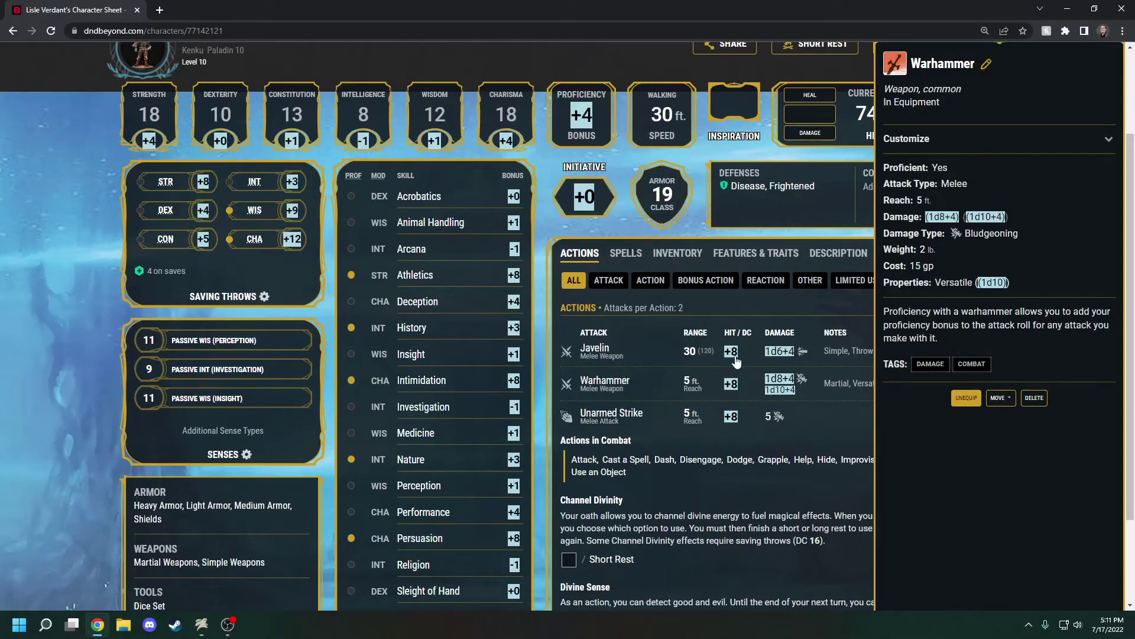
{"action": "key", "text": "alt+Tab"}
Open the spell list, close the Warhammer details, and examine the rollable hit and effect values of the 1st to 3rd level spells.
{"action": "left_click", "coordinate": [625, 254]}
{"action": "left_click", "coordinate": [797, 235]}
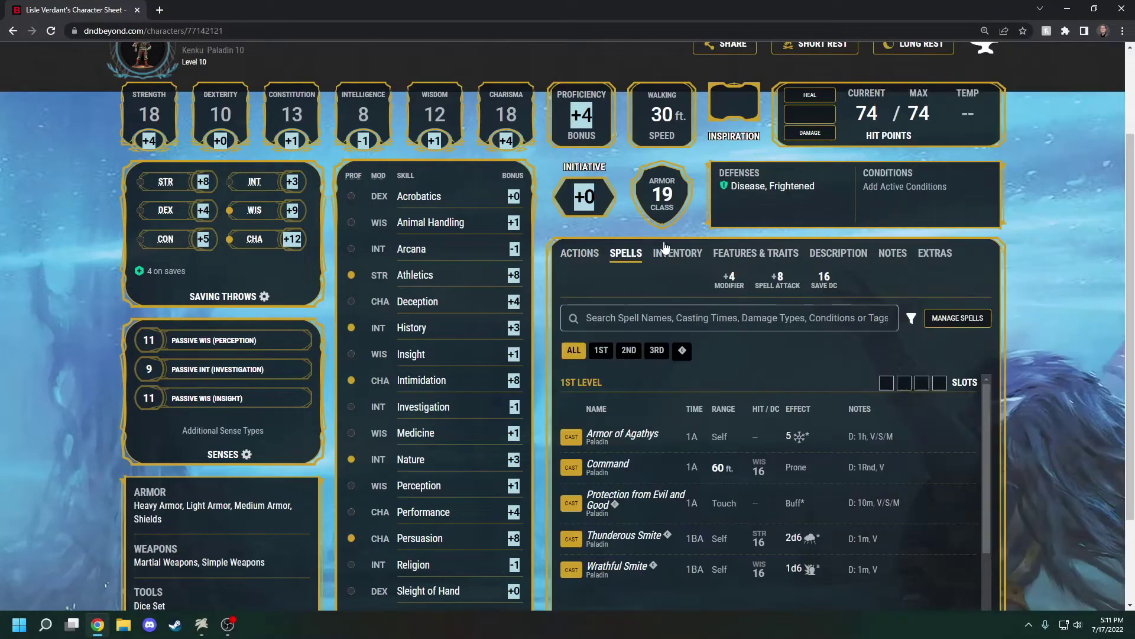
{"action": "scroll", "coordinate": [727, 276], "scroll_direction": "up", "scroll_amount": 1}
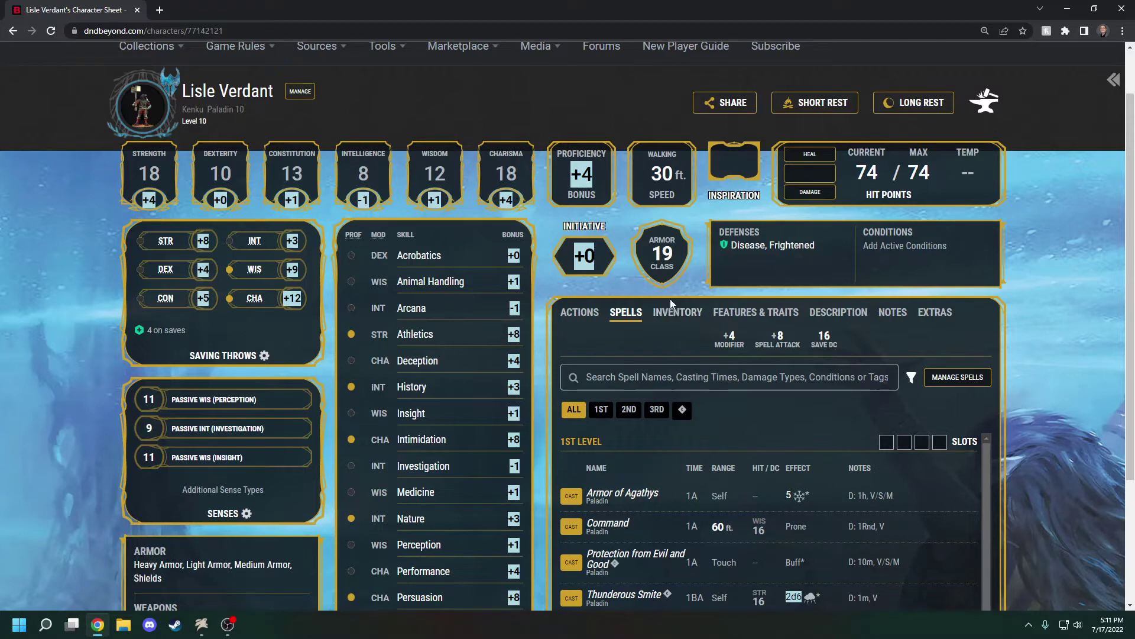
{"action": "scroll", "coordinate": [670, 300], "scroll_direction": "down", "scroll_amount": 3}
{"action": "scroll", "coordinate": [758, 428], "scroll_direction": "down", "scroll_amount": 5}
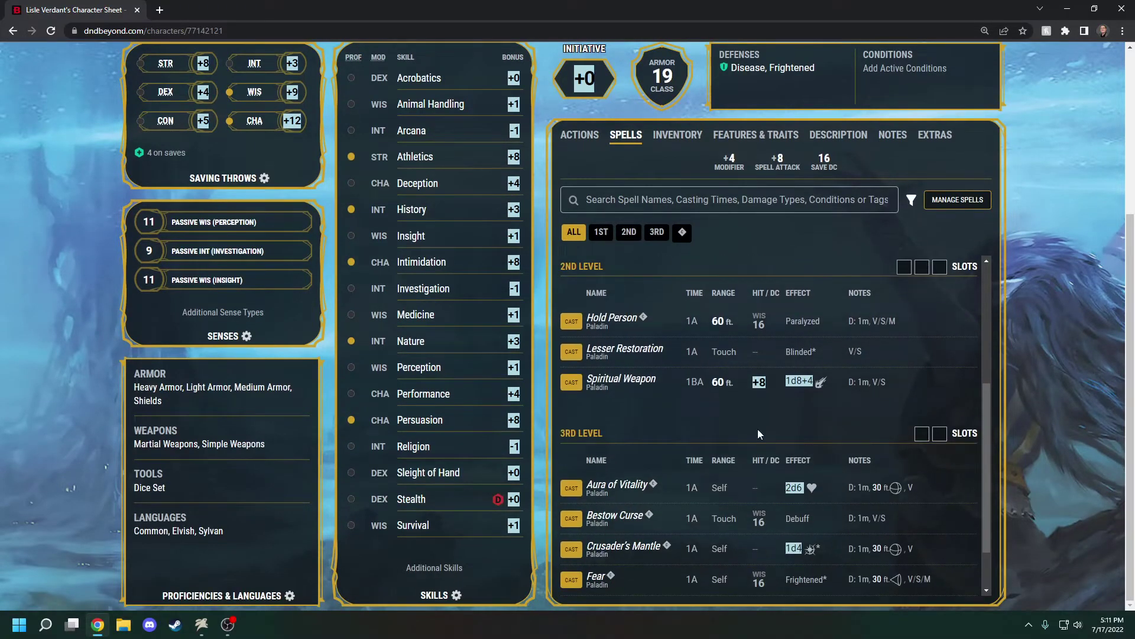
{"action": "scroll", "coordinate": [757, 428], "scroll_direction": "up", "scroll_amount": 3}
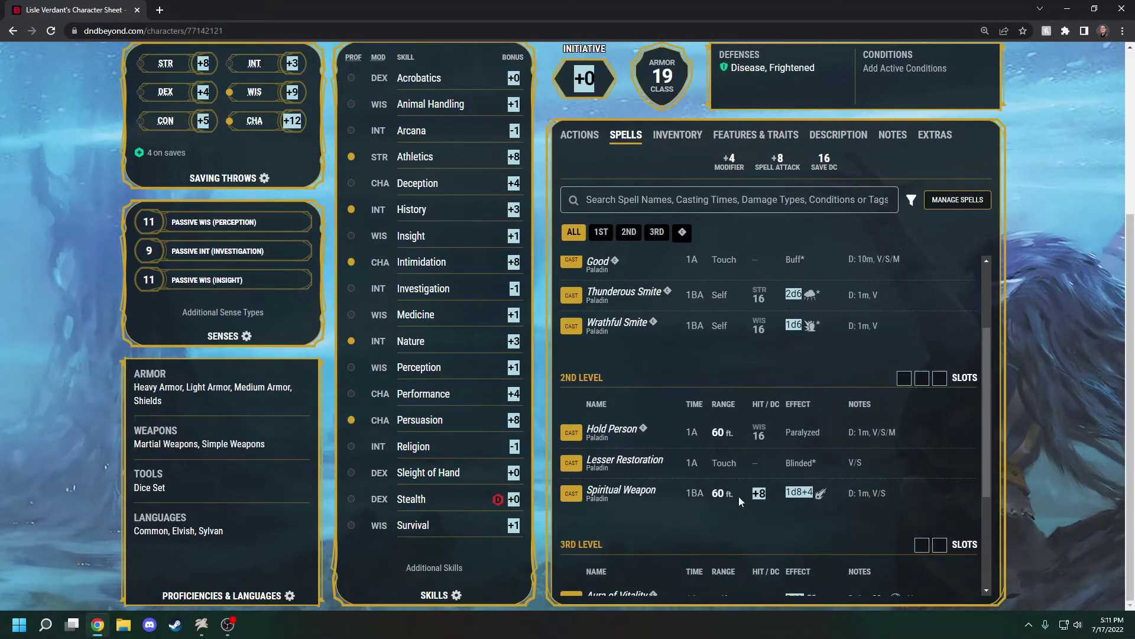
{"action": "scroll", "coordinate": [768, 352], "scroll_direction": "up", "scroll_amount": 1}
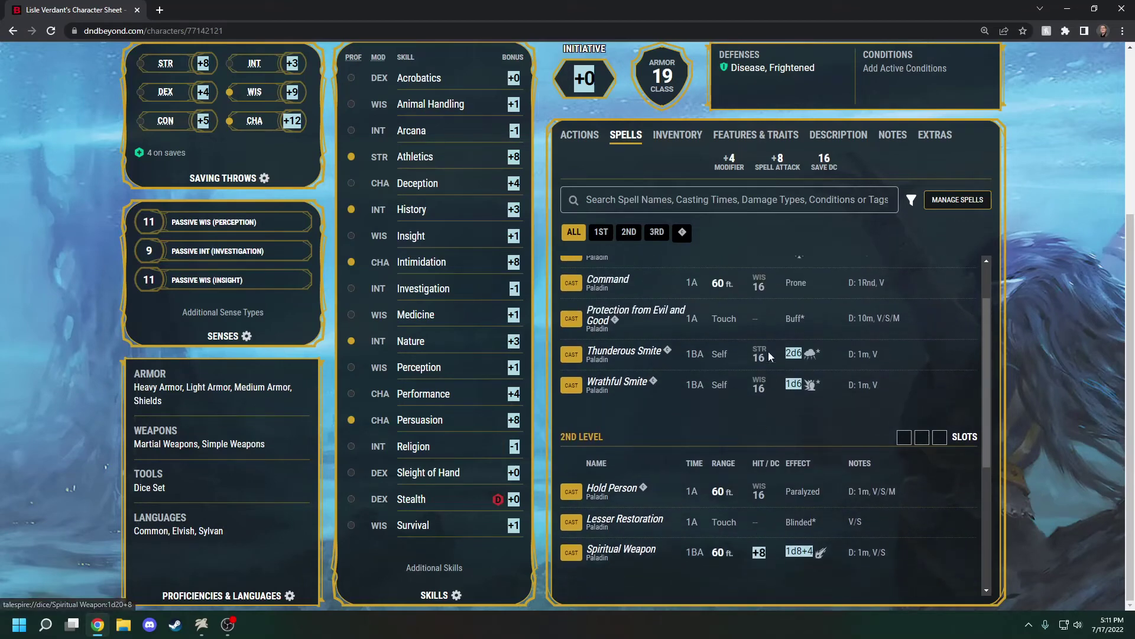
{"action": "scroll", "coordinate": [757, 358], "scroll_direction": "up", "scroll_amount": 1}
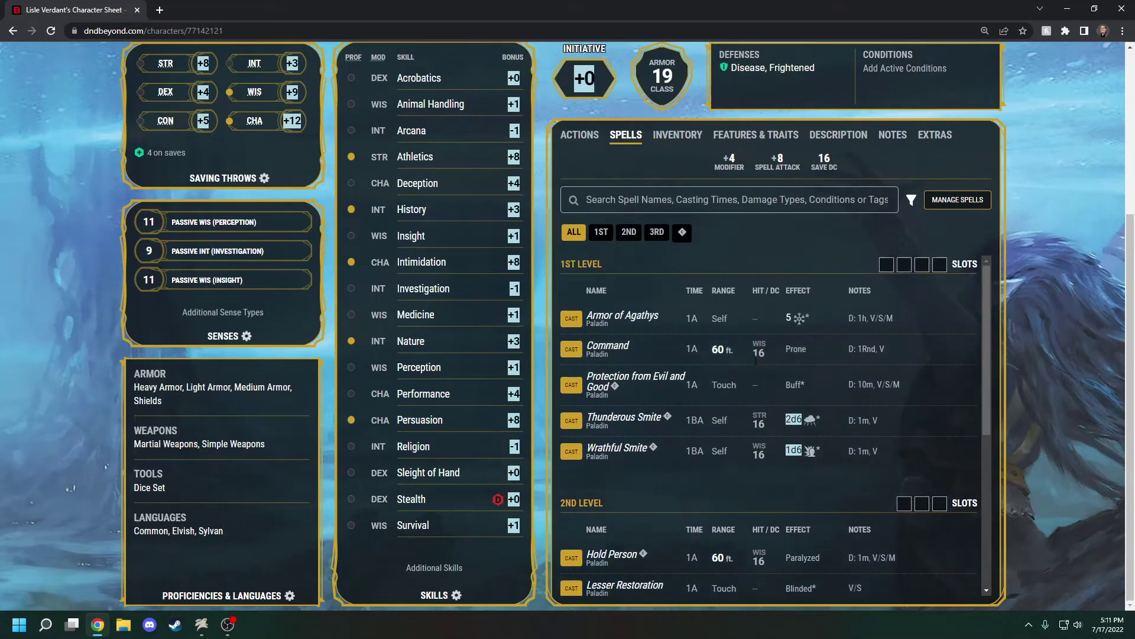
Send the Spiritual Weapon attack roll to TaleSpire, throw the d20 on the board, and return to the character sheet.
{"action": "scroll", "coordinate": [757, 384], "scroll_direction": "down", "scroll_amount": 3}
{"action": "left_click", "coordinate": [763, 447]}
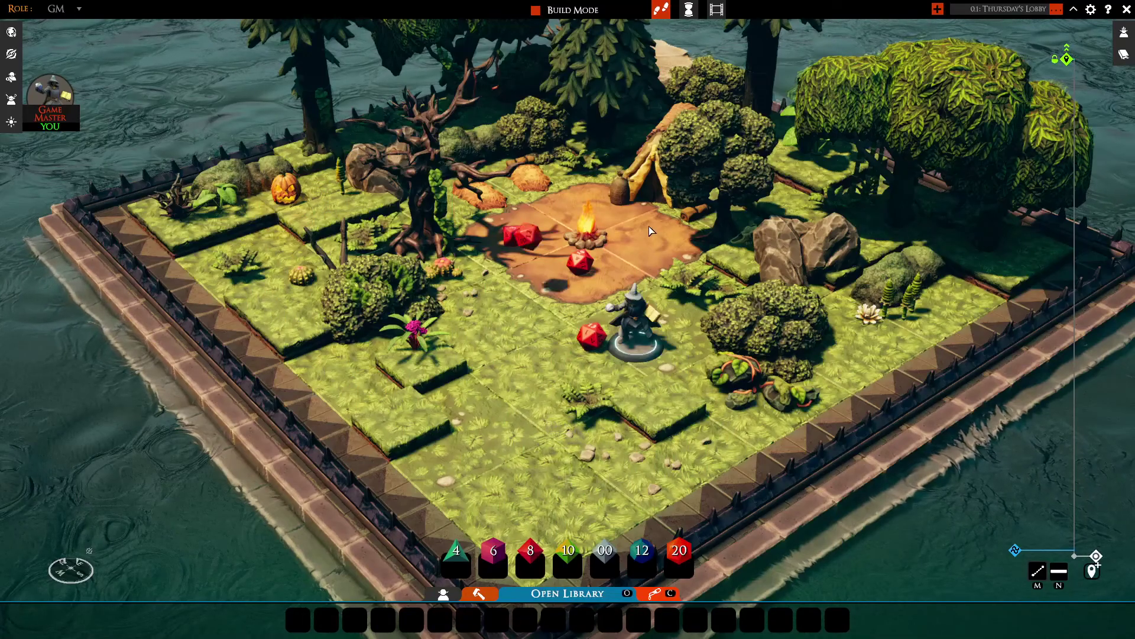
{"action": "scroll", "coordinate": [651, 265], "scroll_direction": "up", "scroll_amount": 2}
{"action": "scroll", "coordinate": [652, 265], "scroll_direction": "down", "scroll_amount": 4}
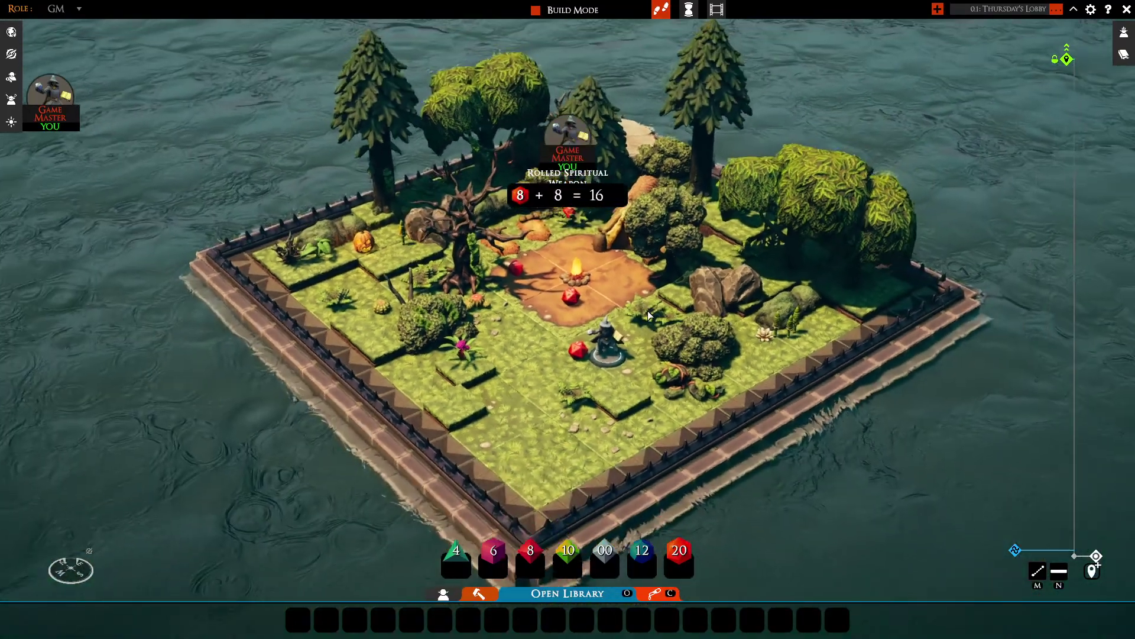
{"action": "key", "text": "alt+Tab"}
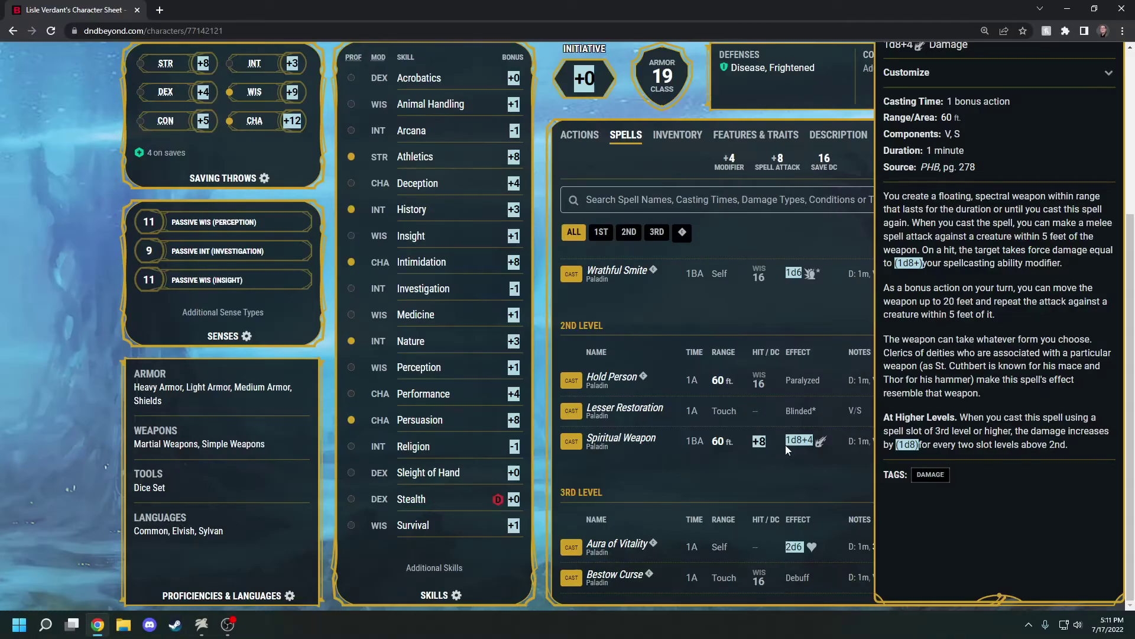
Send the Spiritual Weapon's 1d8+4 damage roll to TaleSpire, and return to the character sheet with the spell details closed.
{"action": "left_click", "coordinate": [786, 443]}
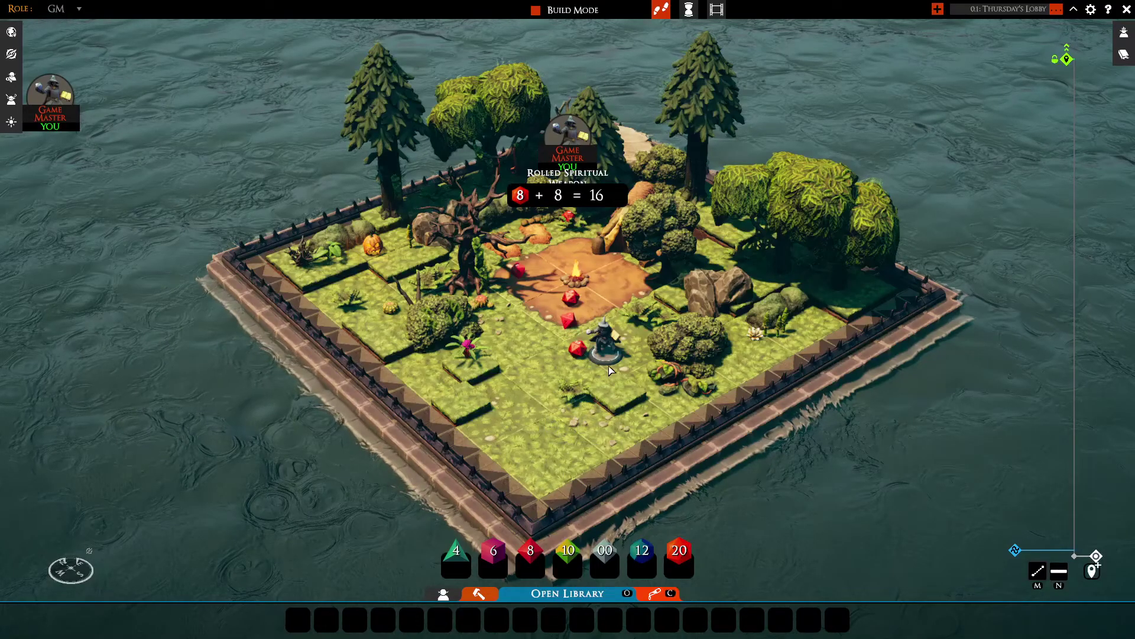
{"action": "key", "text": "alt+Tab"}
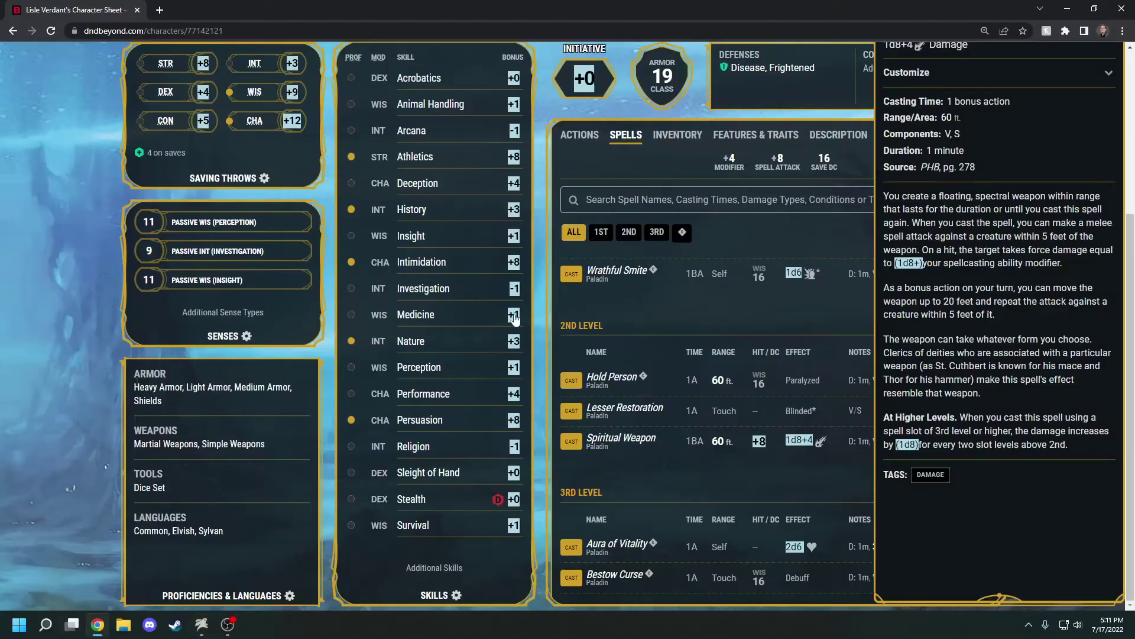
{"action": "left_click", "coordinate": [541, 314]}
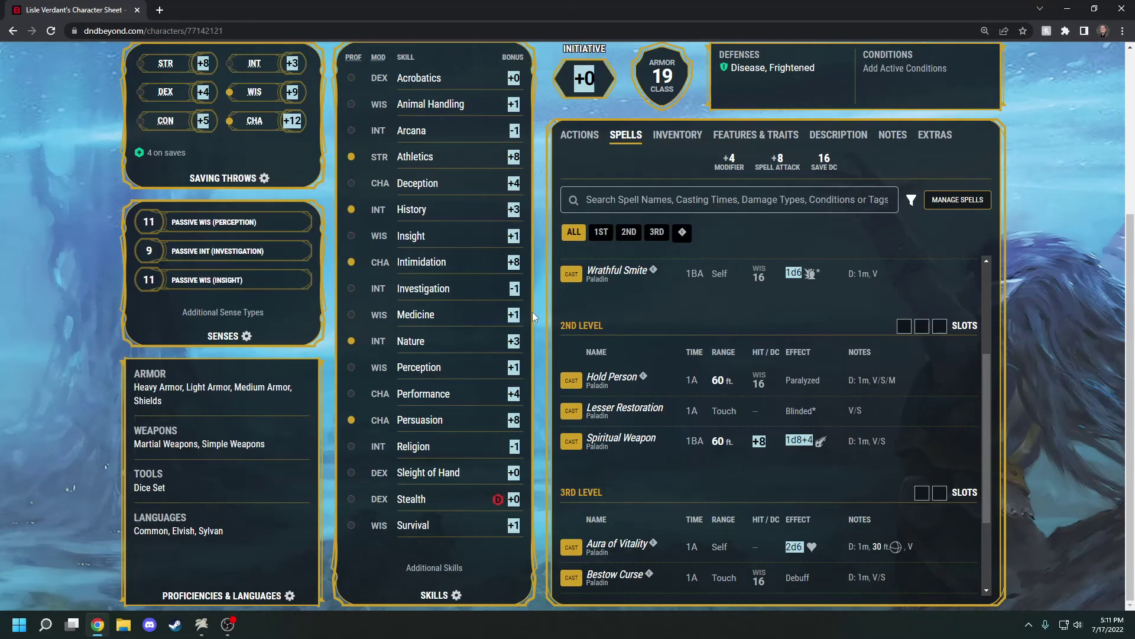
Open the character settings, highlight the description of the Dice Rolling option, and close the settings again.
{"action": "scroll", "coordinate": [532, 311], "scroll_direction": "up", "scroll_amount": 4}
{"action": "left_click", "coordinate": [1111, 141]}
{"action": "scroll", "coordinate": [947, 467], "scroll_direction": "down", "scroll_amount": 4}
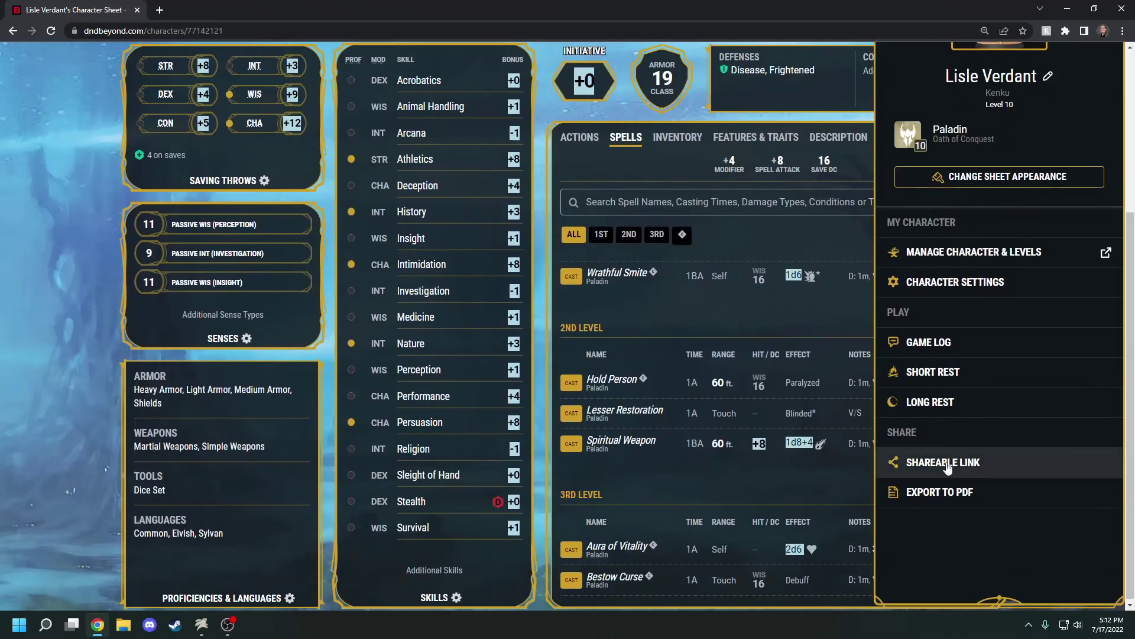
{"action": "left_click", "coordinate": [970, 288]}
{"action": "left_click_drag", "start_coordinate": [916, 266], "coordinate": [663, 290]}
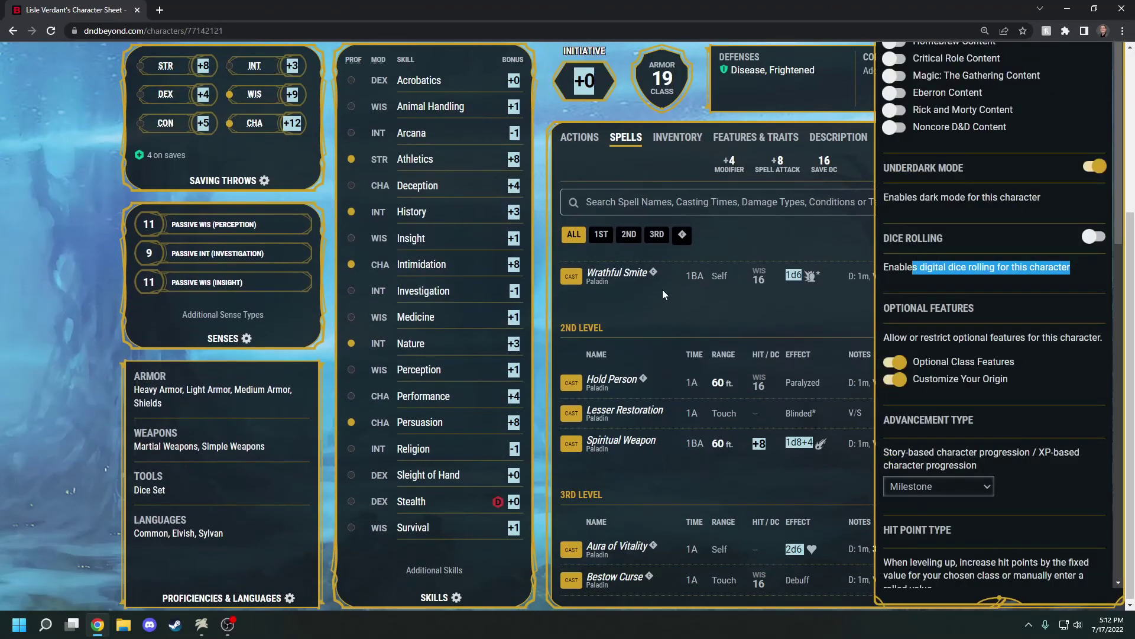
{"action": "left_click", "coordinate": [556, 289]}
{"action": "scroll", "coordinate": [535, 289], "scroll_direction": "up", "scroll_amount": 4}
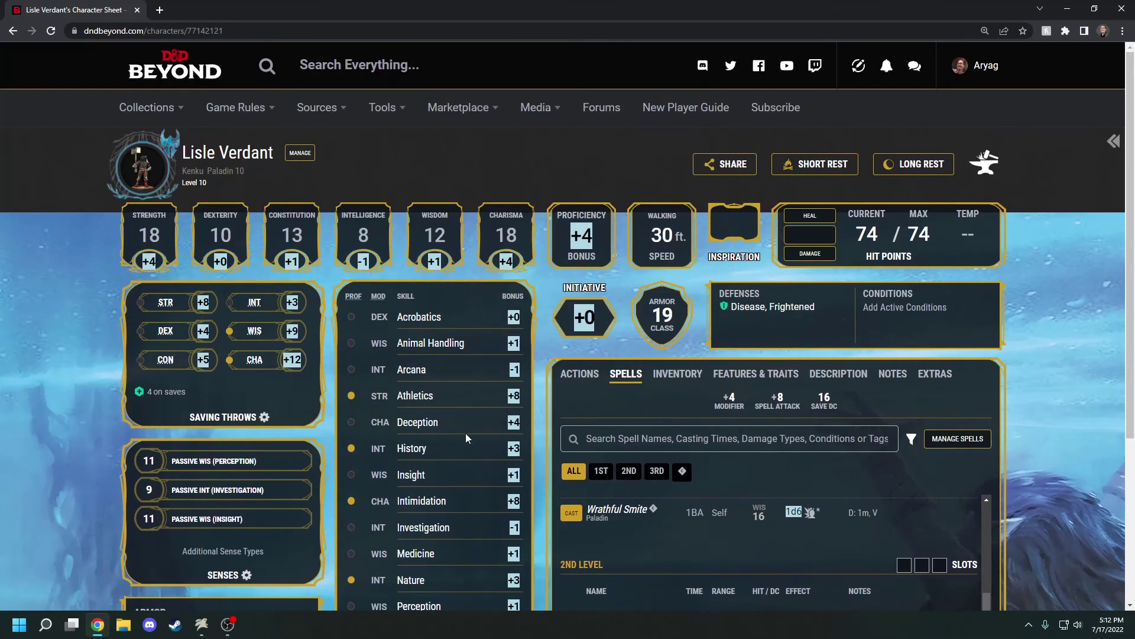